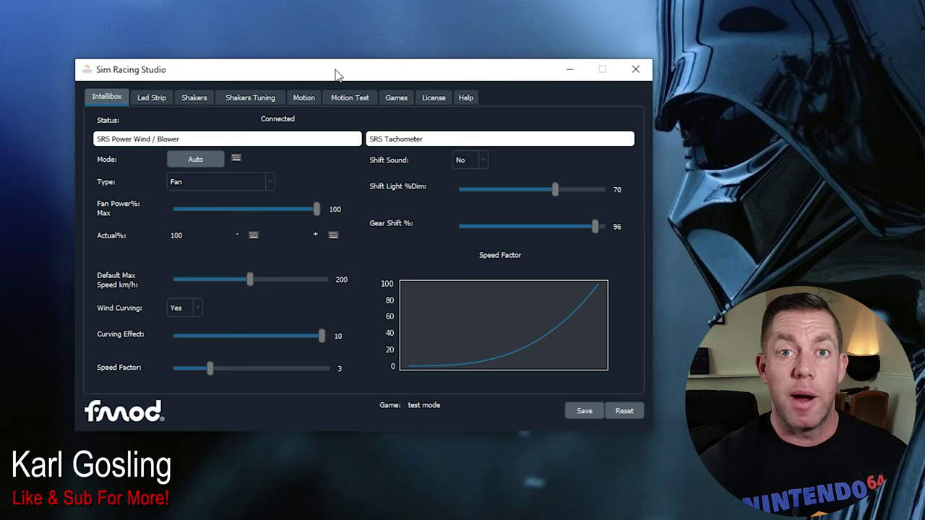
Reposition the application window and open the LED strip settings.
left_click_drag(335, 70, 348, 70)
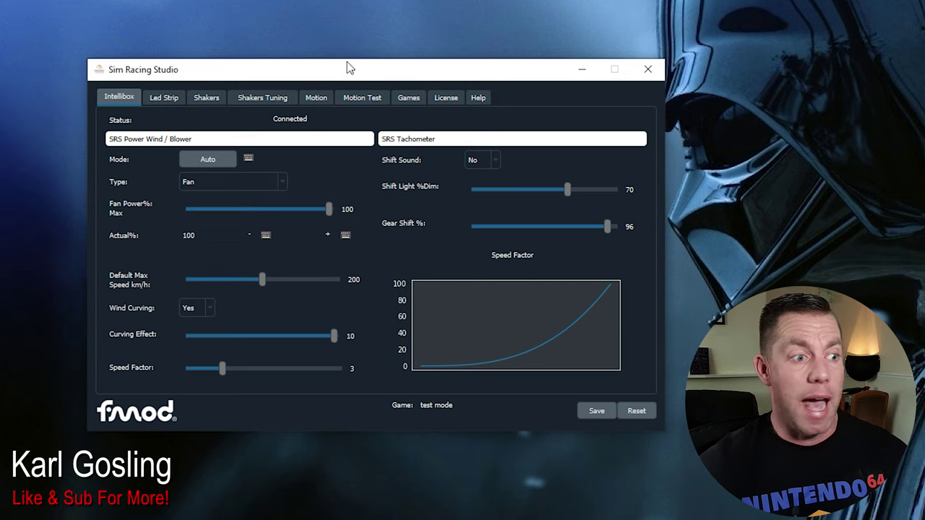
left_click_drag(354, 66, 418, 52)
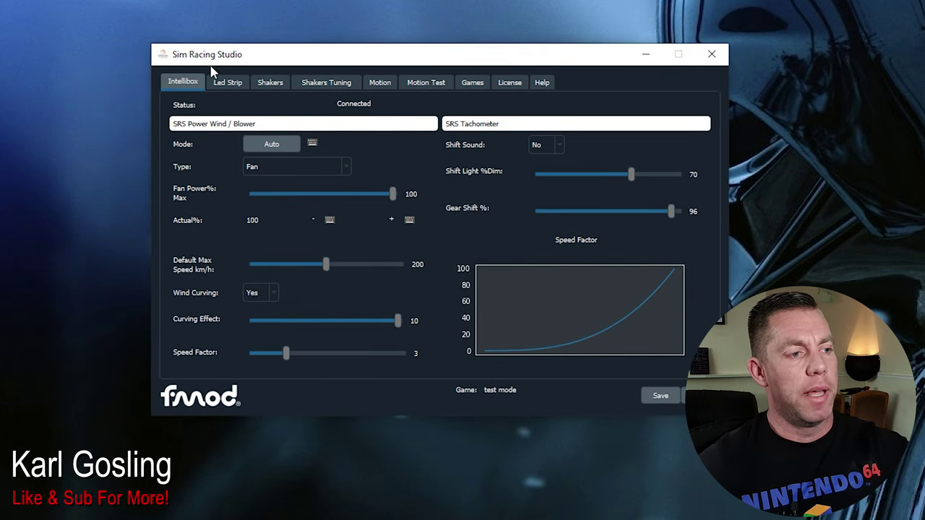
left_click(224, 84)
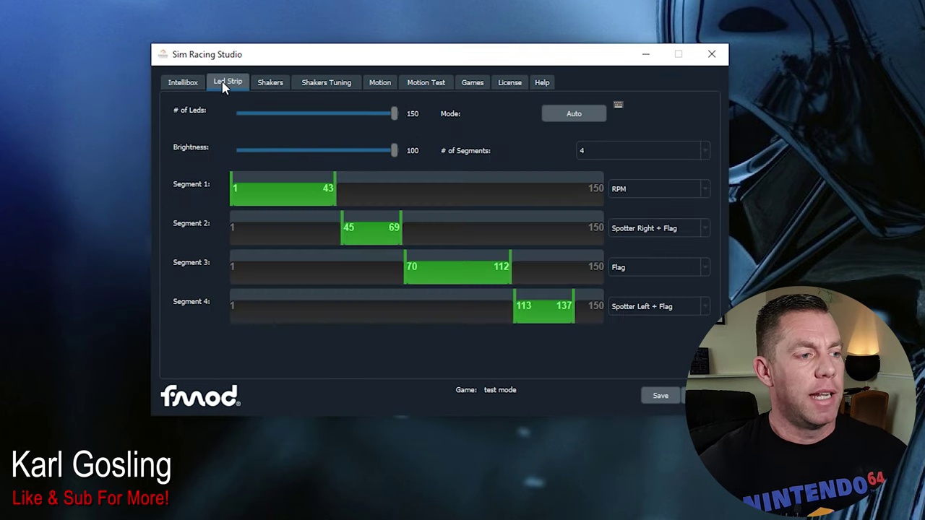
Cycle the LED strip mode through Always On and Off back to Auto.
left_click(569, 116)
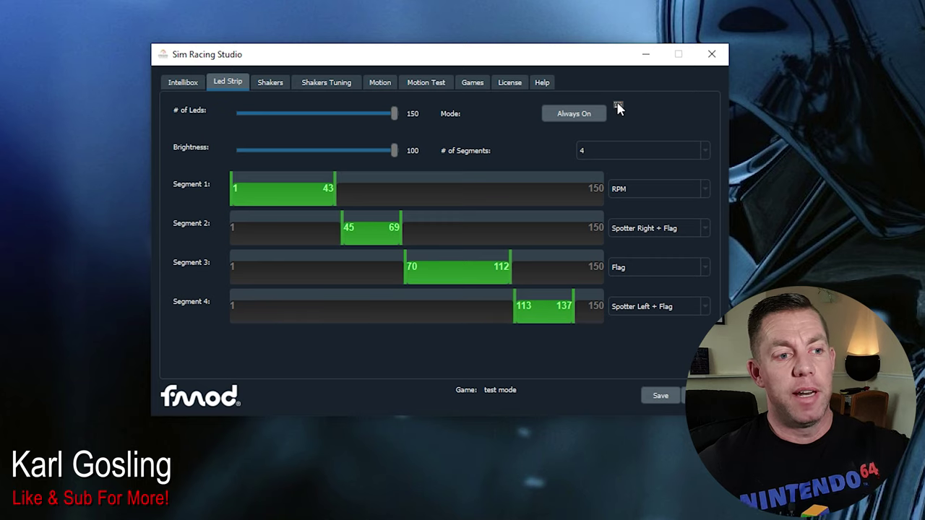
left_click(587, 119)
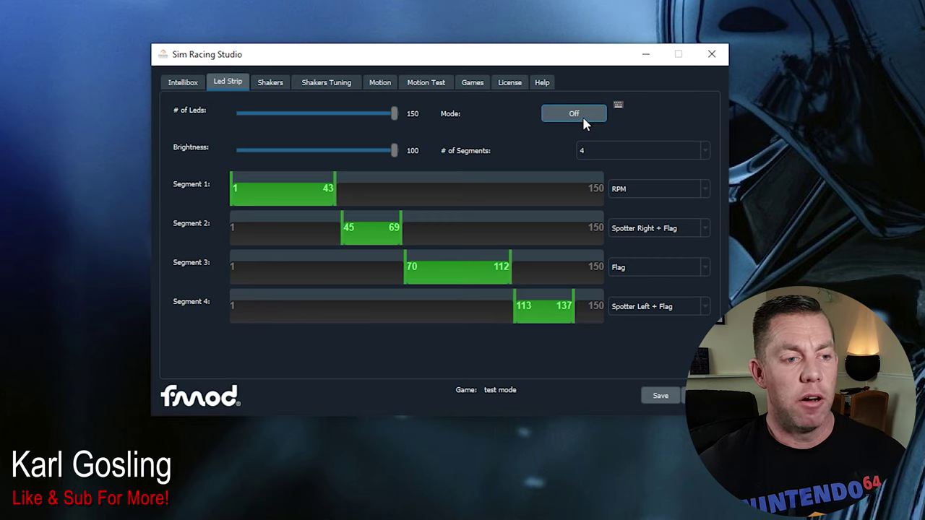
left_click(584, 122)
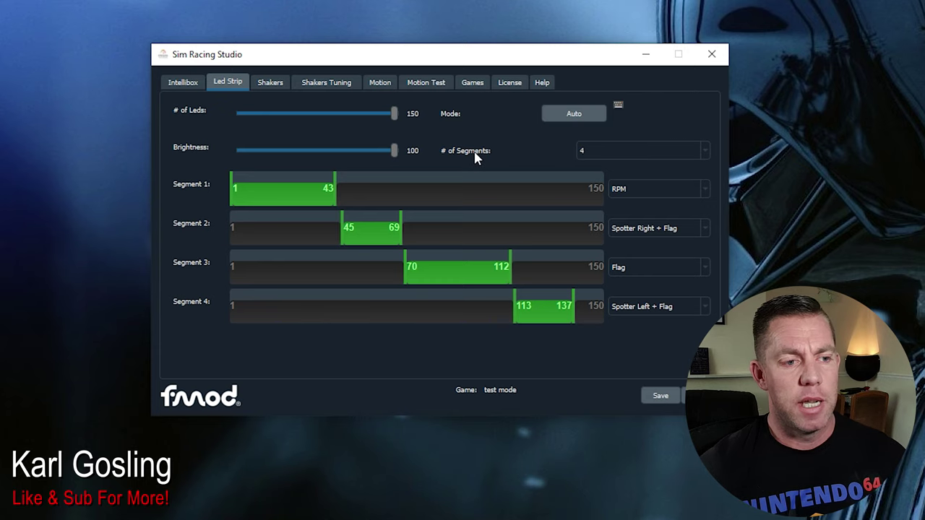
Review the segment count options and the Segment 1 function options, keeping 4 segments and RPM.
left_click(610, 154)
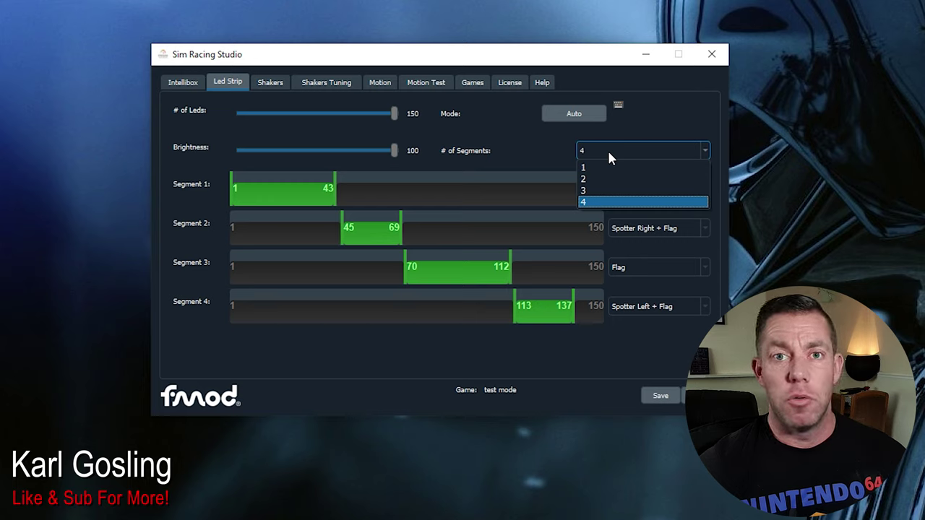
left_click(609, 154)
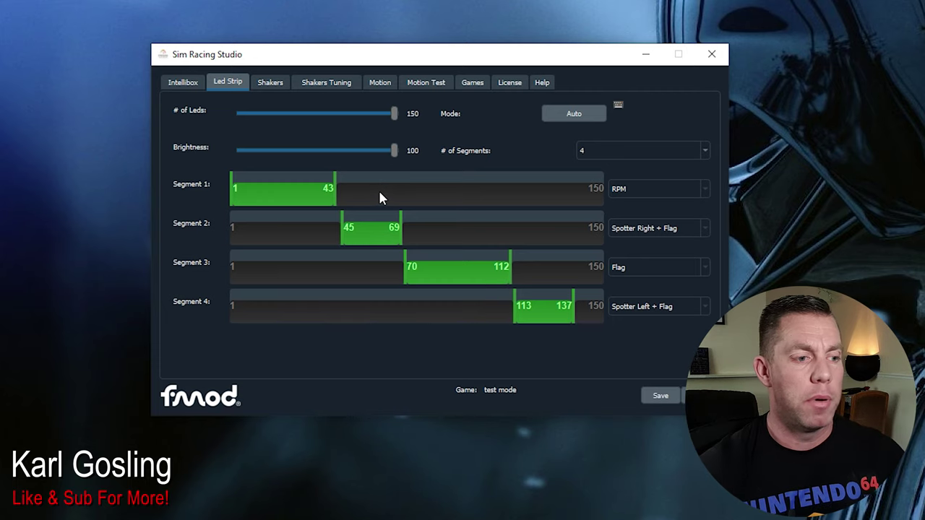
left_click(659, 188)
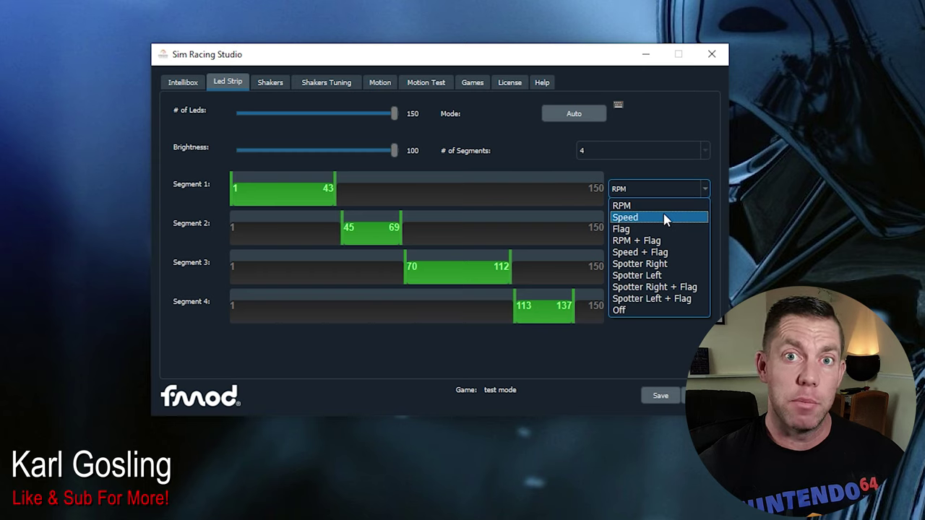
key("Up")
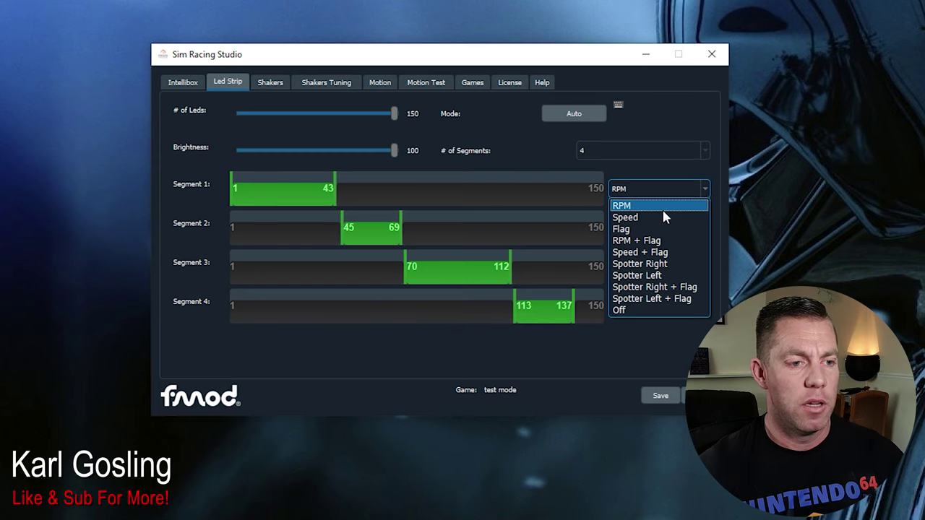
left_click(658, 208)
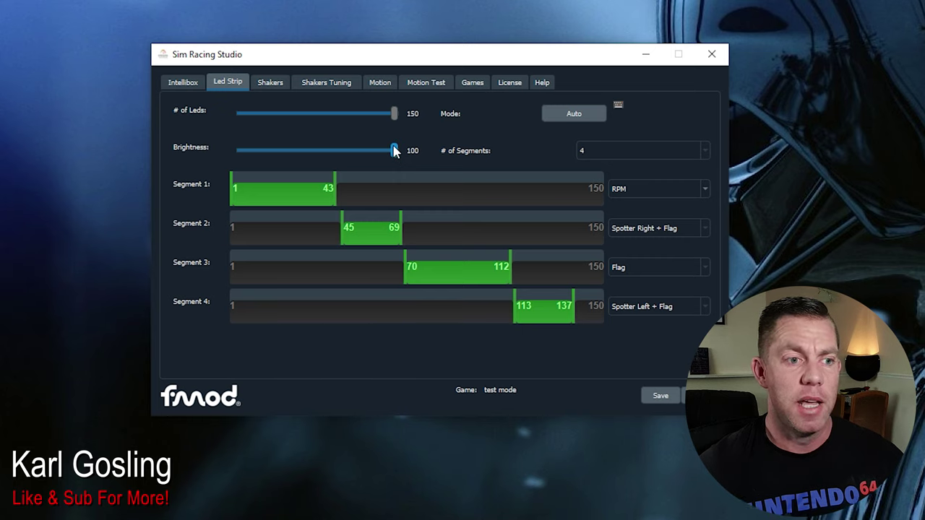
Cycle the LED strip modes, keeping brightness at 100, and leave the mode on Always On.
left_click(579, 117)
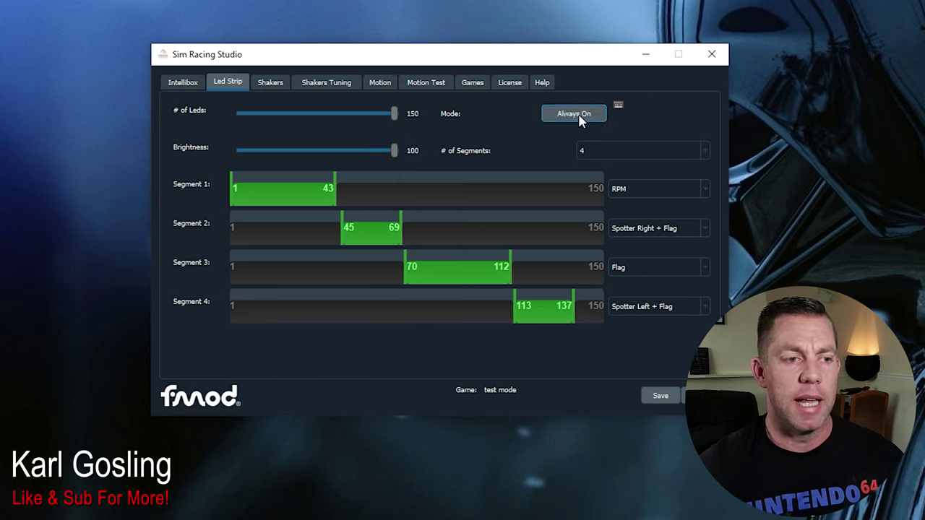
left_click(579, 117)
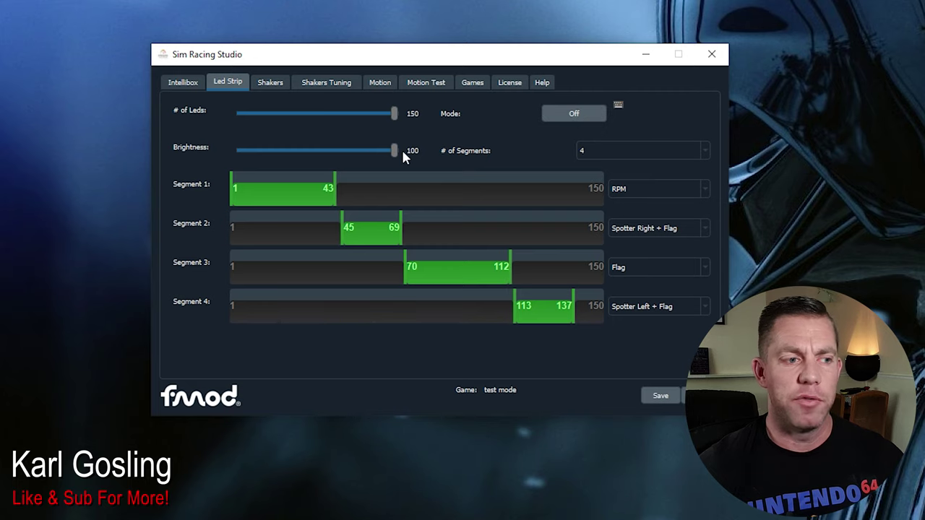
left_click_drag(393, 151, 414, 140)
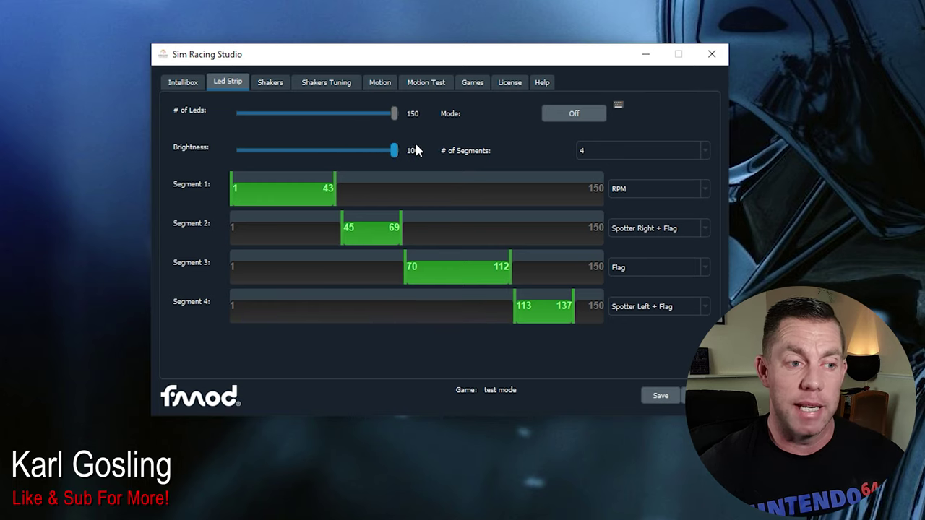
left_click(575, 110)
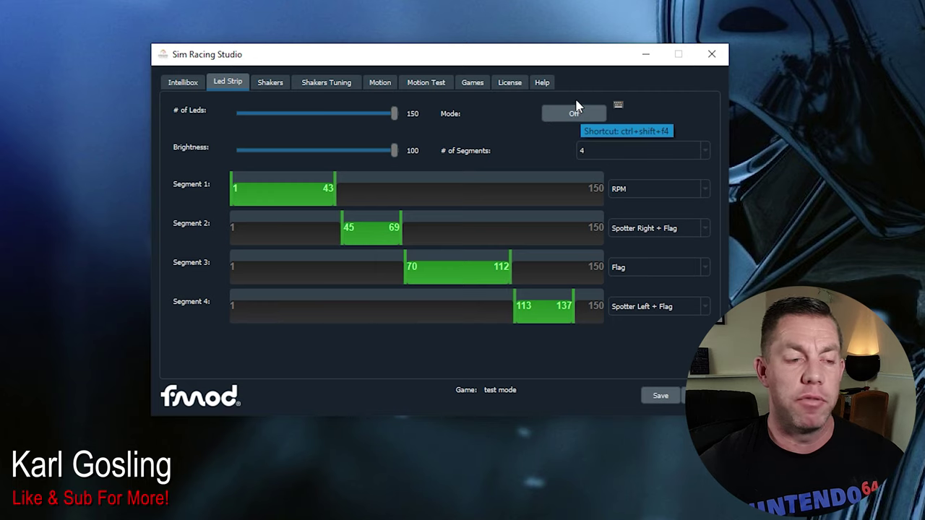
left_click(571, 111)
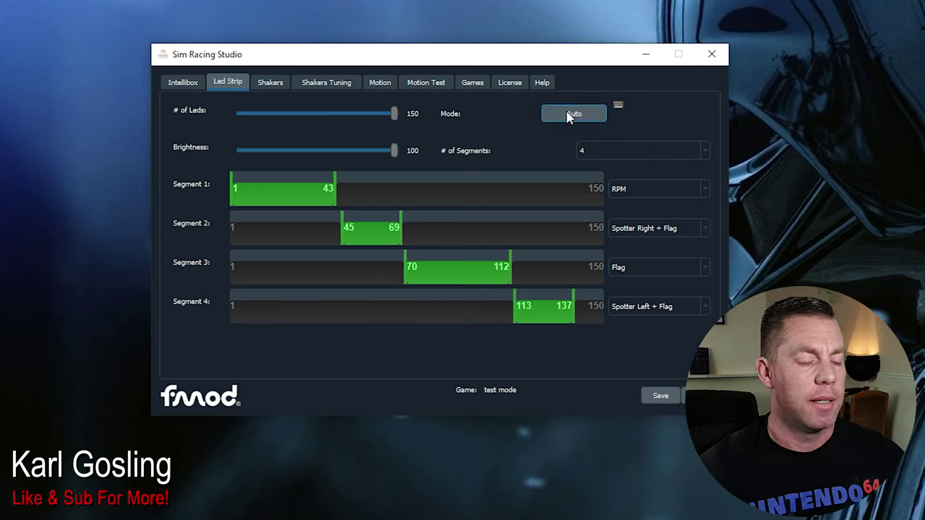
left_click(569, 114)
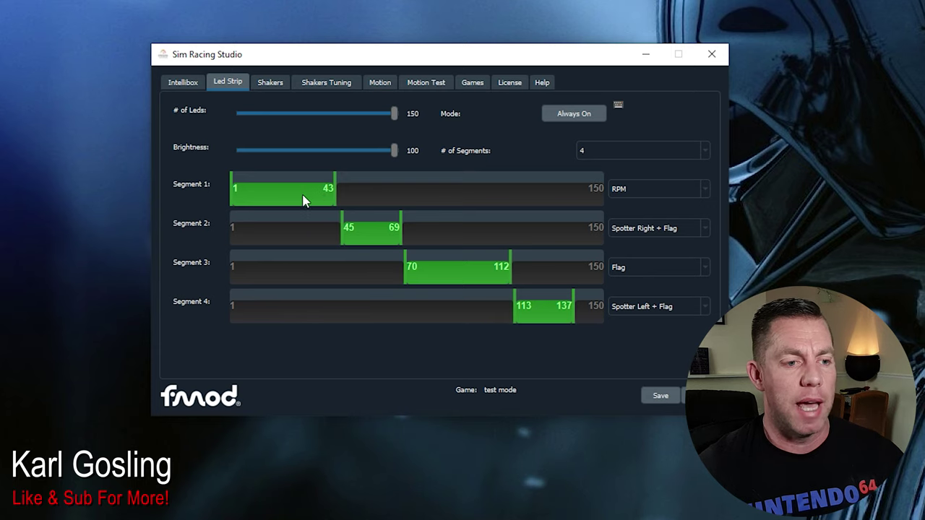
Review the Segment 1 function options, keeping RPM, and cycle the LED strip mode back to Always On.
left_click(698, 190)
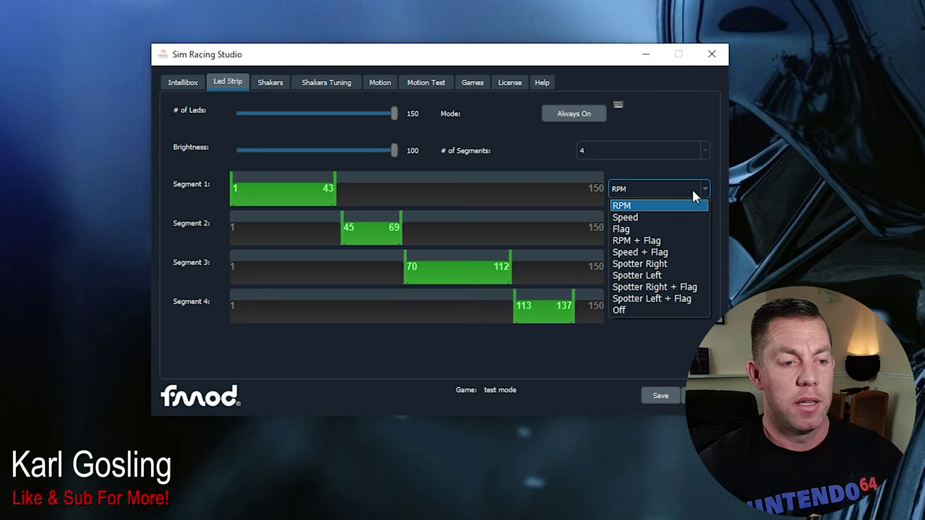
left_click(696, 189)
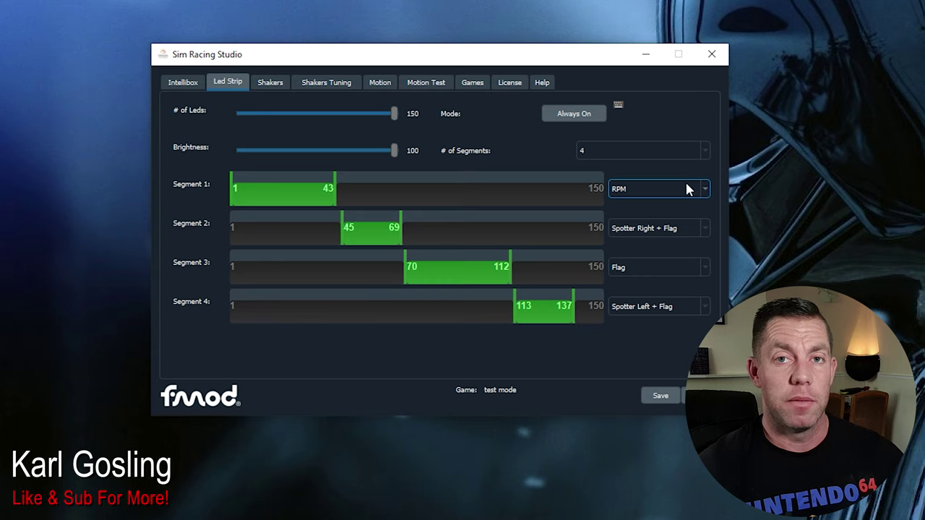
left_click(574, 115)
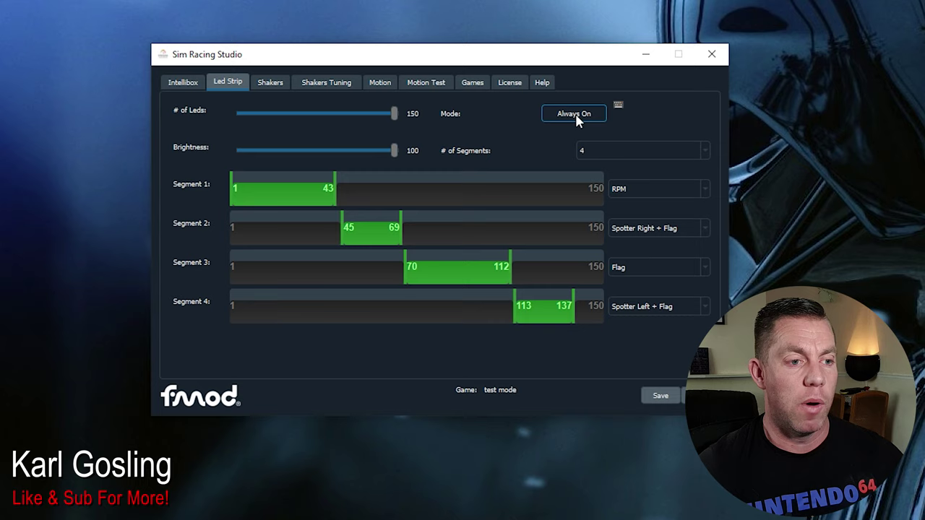
left_click(574, 117)
left_click(574, 118)
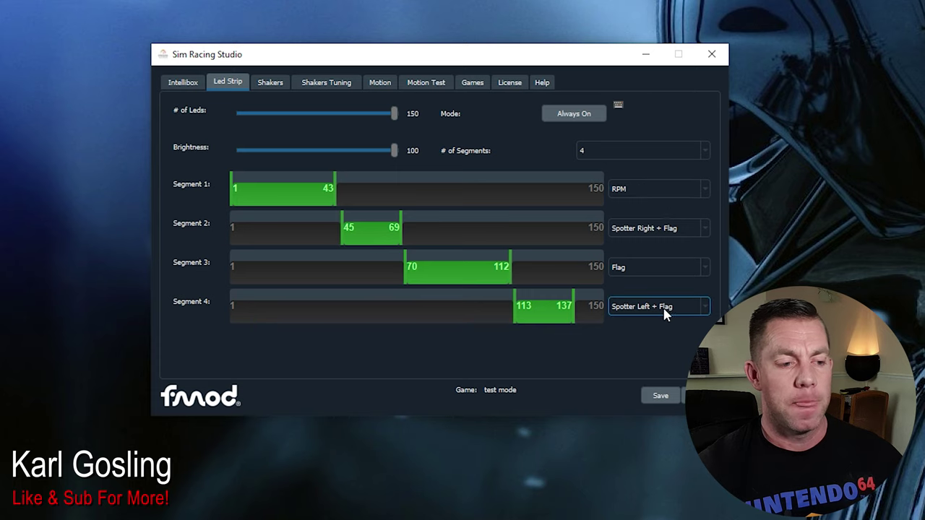
Set game detection to Manual with iRacing as the game, and save from the LED strip settings.
left_click(472, 84)
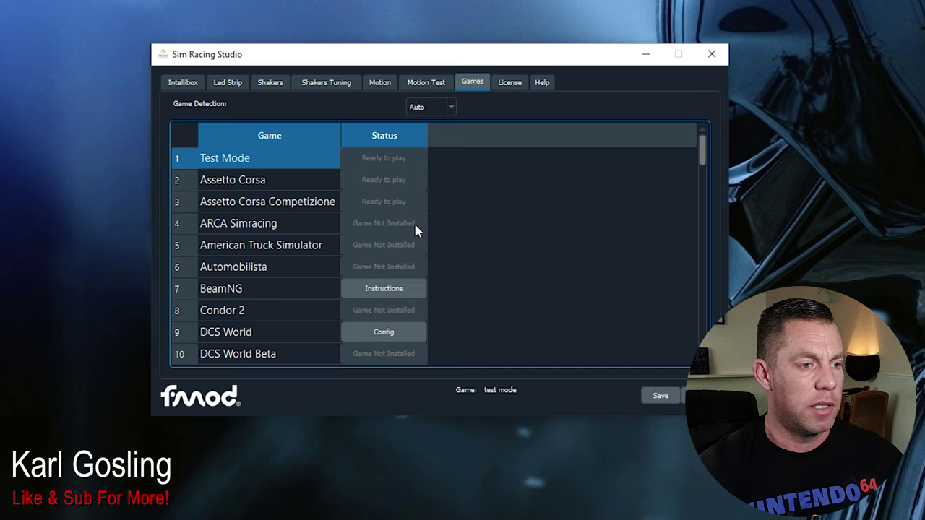
left_click(435, 134)
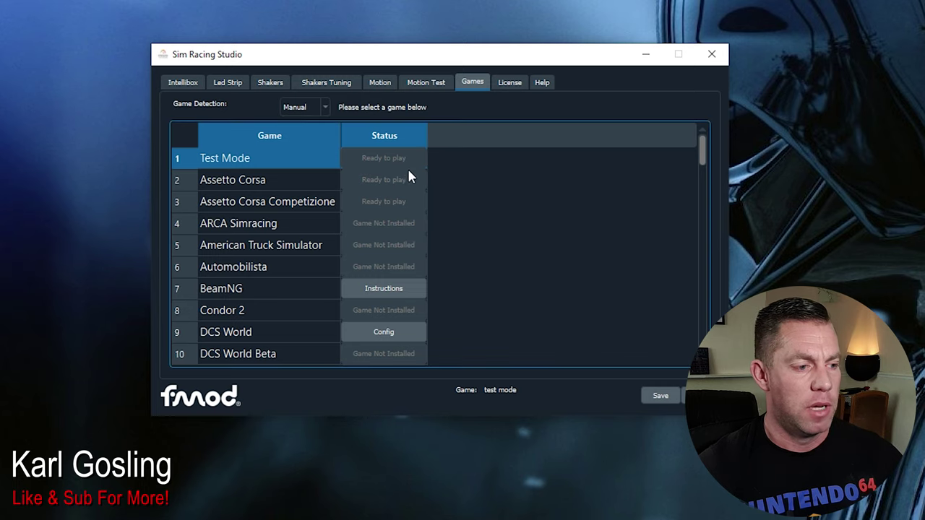
scroll(360, 251, "down", 6)
scroll(368, 247, "down", 6)
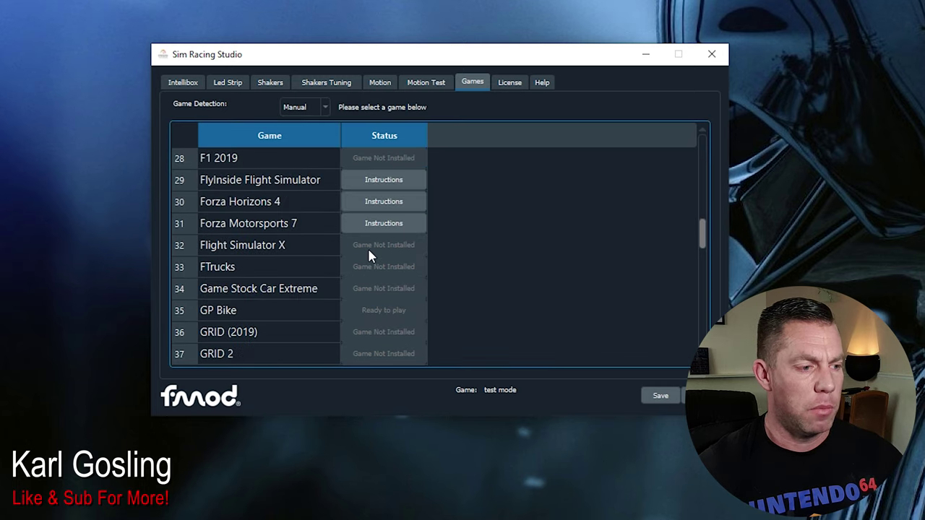
left_click(253, 270)
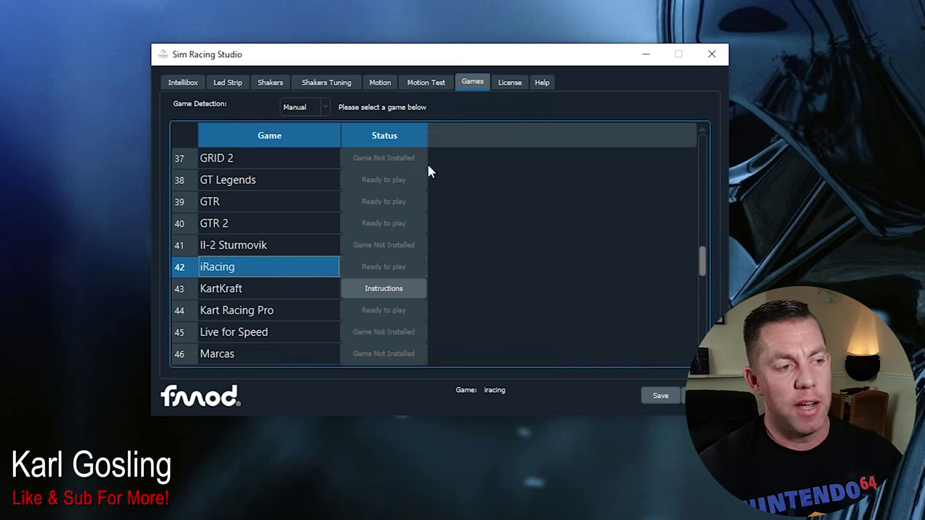
left_click(228, 87)
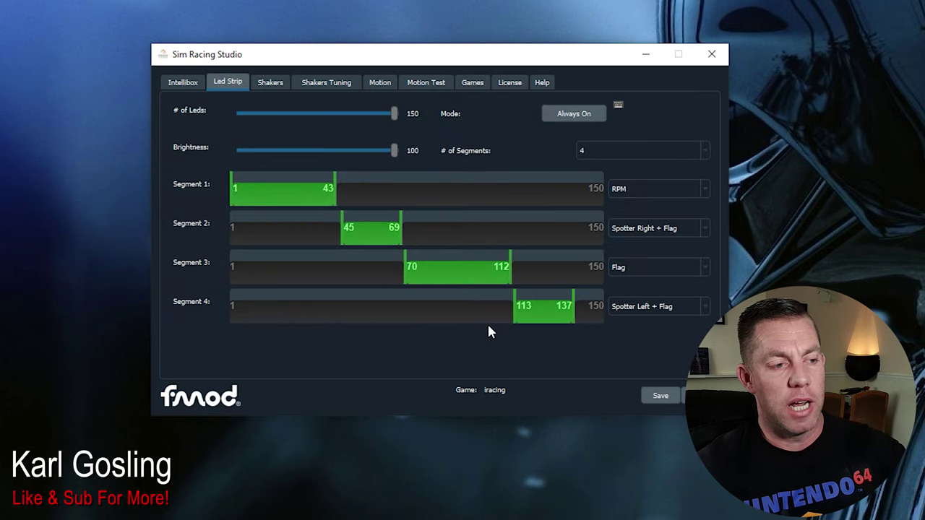
left_click(660, 395)
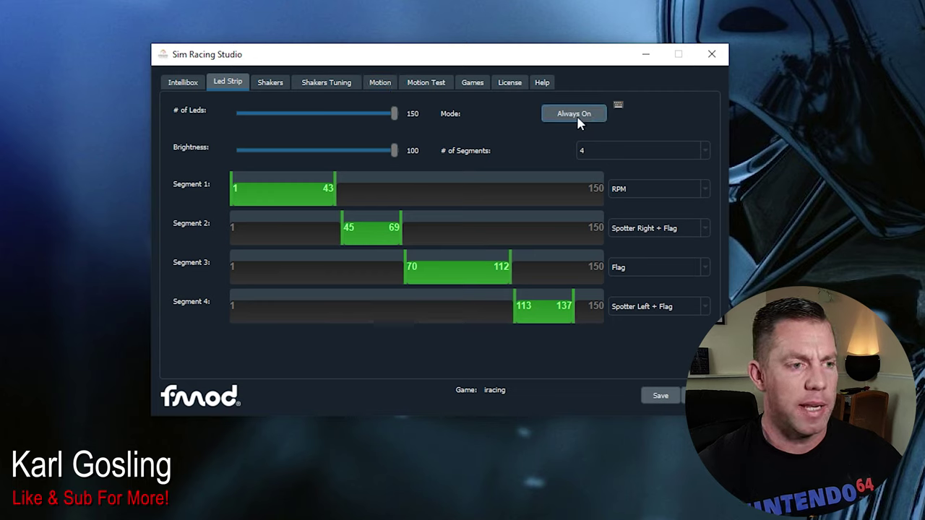
Return game detection to Auto and set the LED strip mode to Auto.
left_click(483, 86)
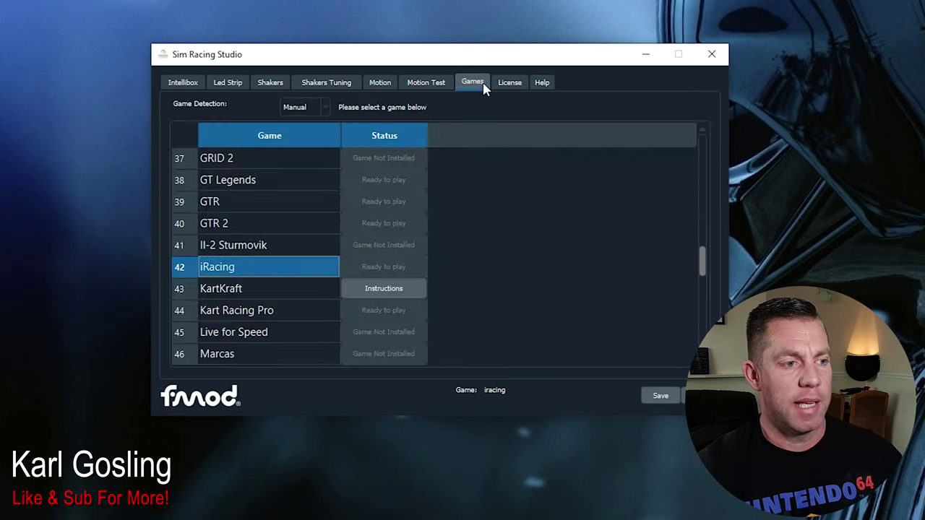
left_click(311, 107)
left_click(312, 123)
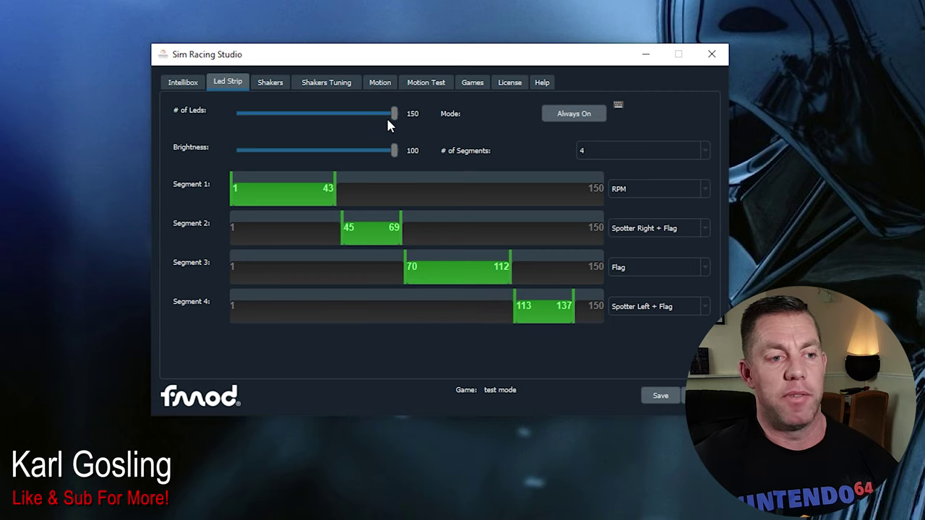
left_click(600, 116)
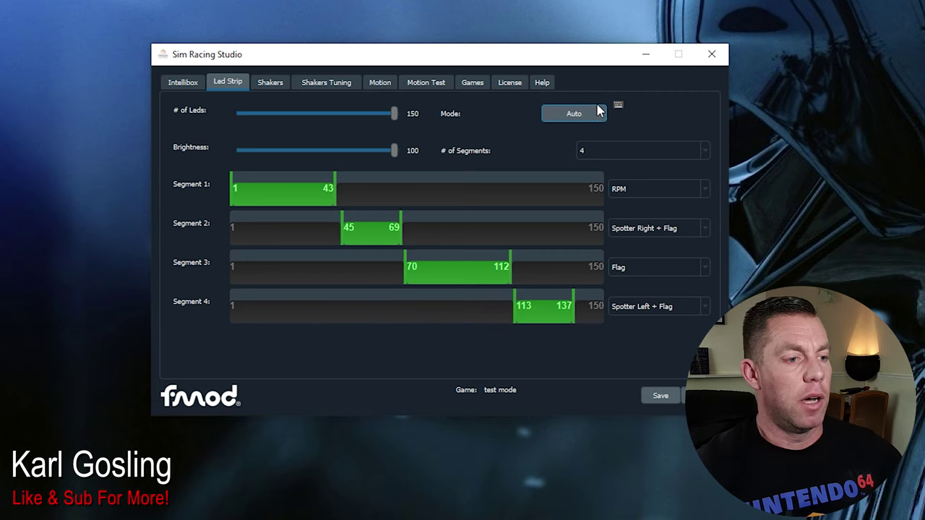